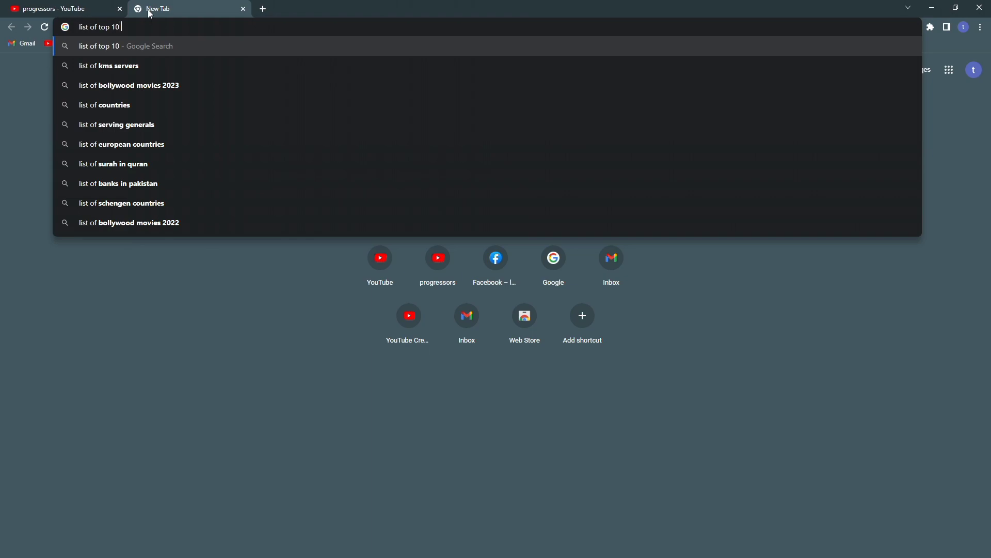
- Search Google for "list of top 10 videos extensions" and look through the results
{"action": "type", "text": "xtensions"}
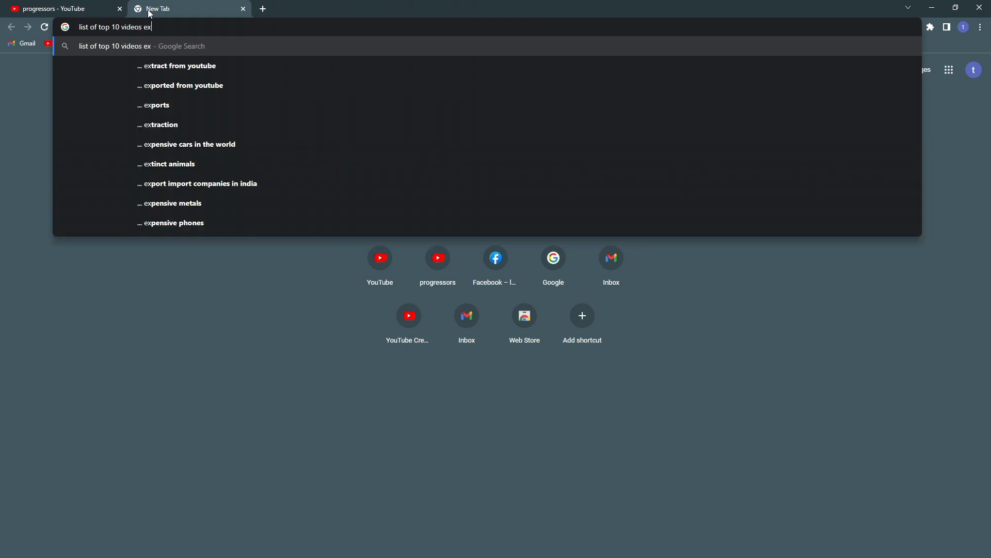
{"action": "key", "text": "Return"}
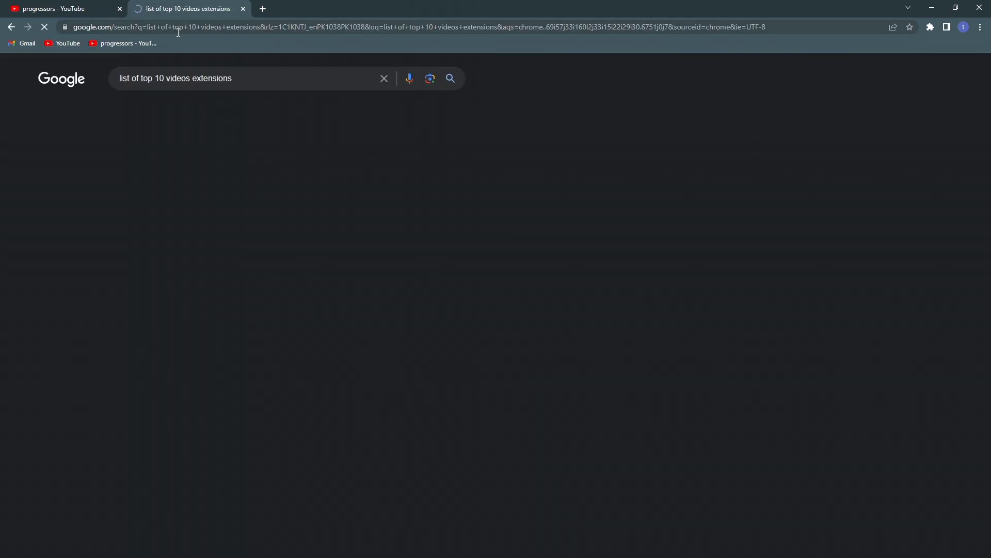
{"action": "left_click_drag", "start_coordinate": [127, 170], "coordinate": [196, 175]}
{"action": "left_click", "coordinate": [164, 187]}
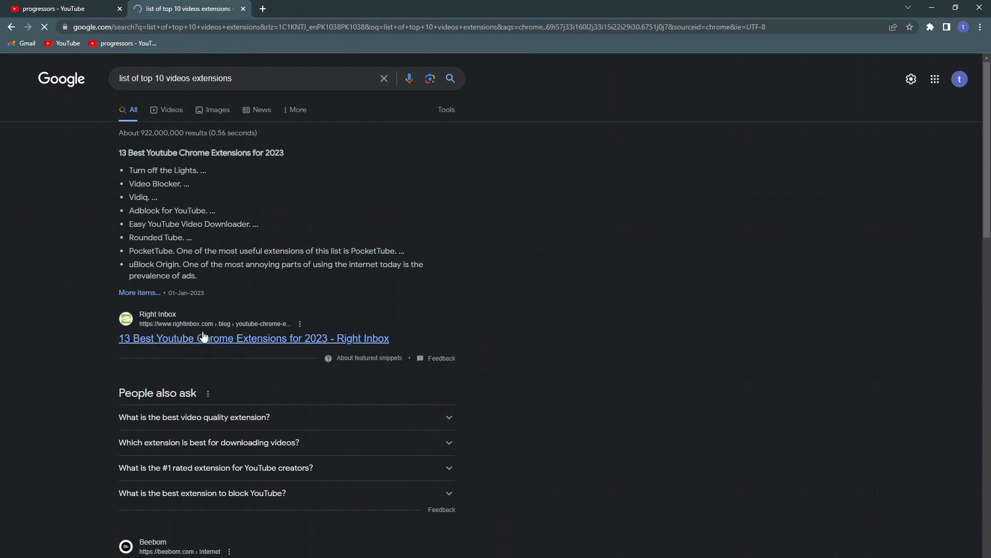
{"action": "scroll", "coordinate": [154, 327], "scroll_direction": "down", "scroll_amount": 10}
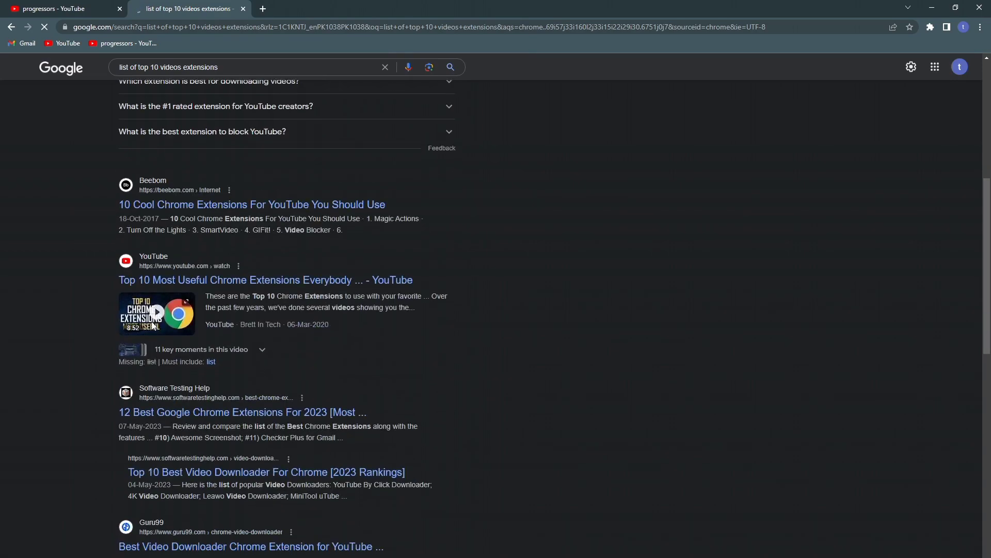
{"action": "scroll", "coordinate": [152, 325], "scroll_direction": "up", "scroll_amount": 6}
{"action": "scroll", "coordinate": [151, 321], "scroll_direction": "up", "scroll_amount": 5}
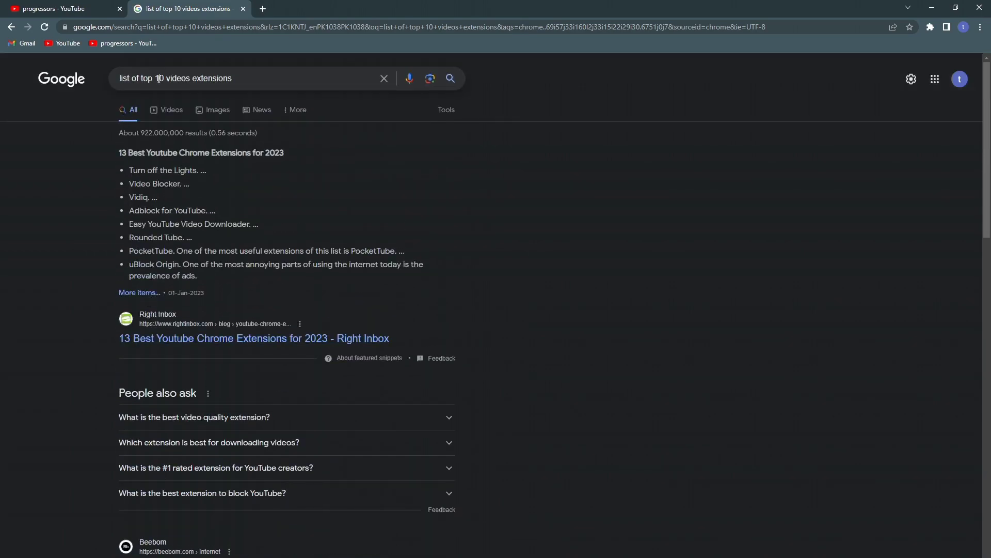
- Refine the Google search to "list of videos extensions"
{"action": "left_click", "coordinate": [163, 79]}
{"action": "key", "text": "BackSpace"}
{"action": "key", "text": "BackSpace"}
{"action": "key", "text": "BackSpace"}
{"action": "key", "text": "BackSpace"}
{"action": "key", "text": "BackSpace"}
{"action": "key", "text": "BackSpace"}
{"action": "key", "text": "BackSpace"}
{"action": "key", "text": "BackSpace"}
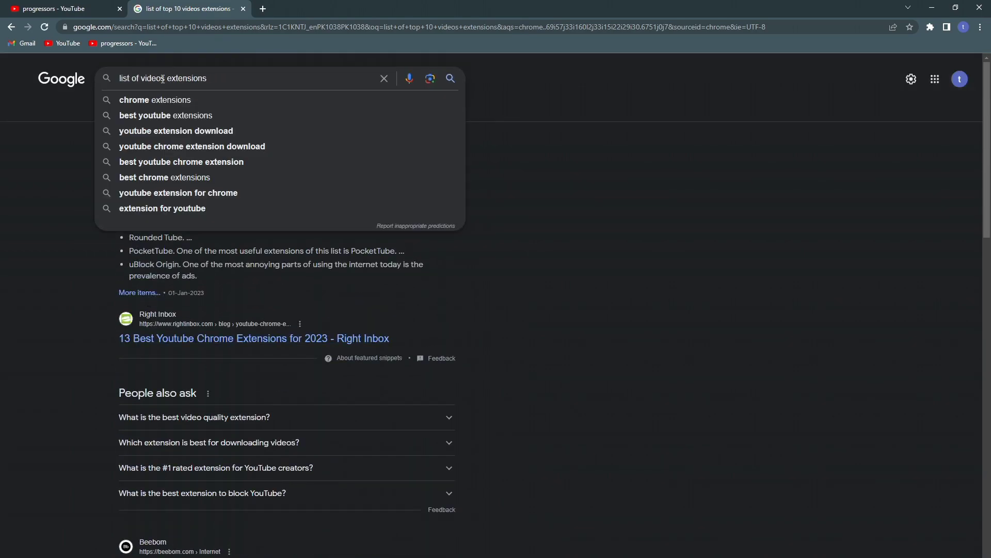
{"action": "type", "text": "f"}
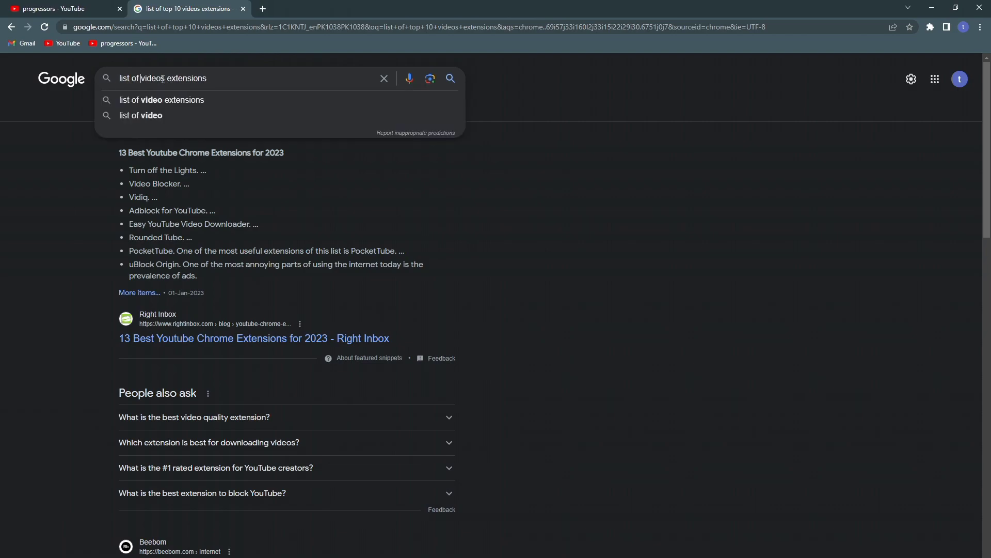
{"action": "key", "text": "Return"}
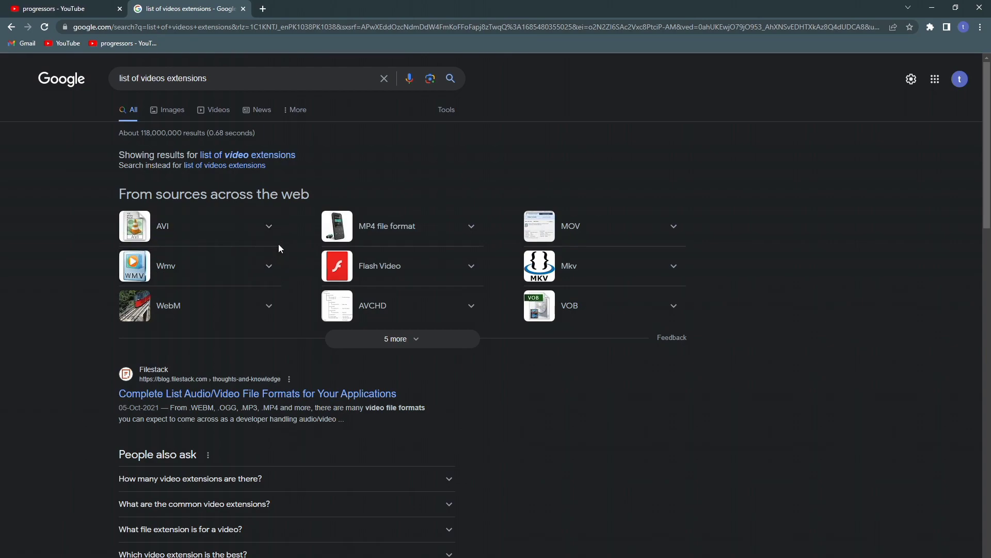
{"action": "left_click", "coordinate": [243, 9]}
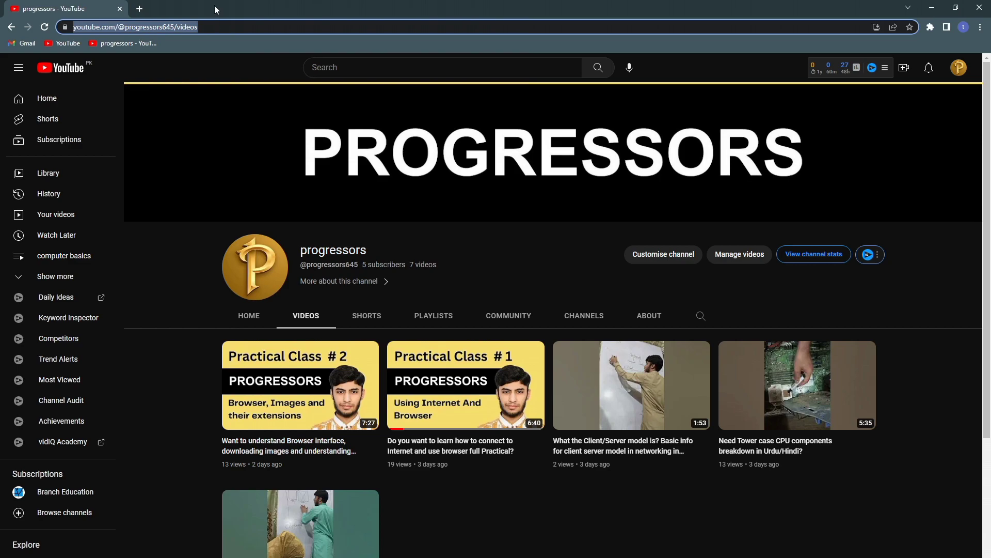
{"action": "left_click", "coordinate": [140, 9]}
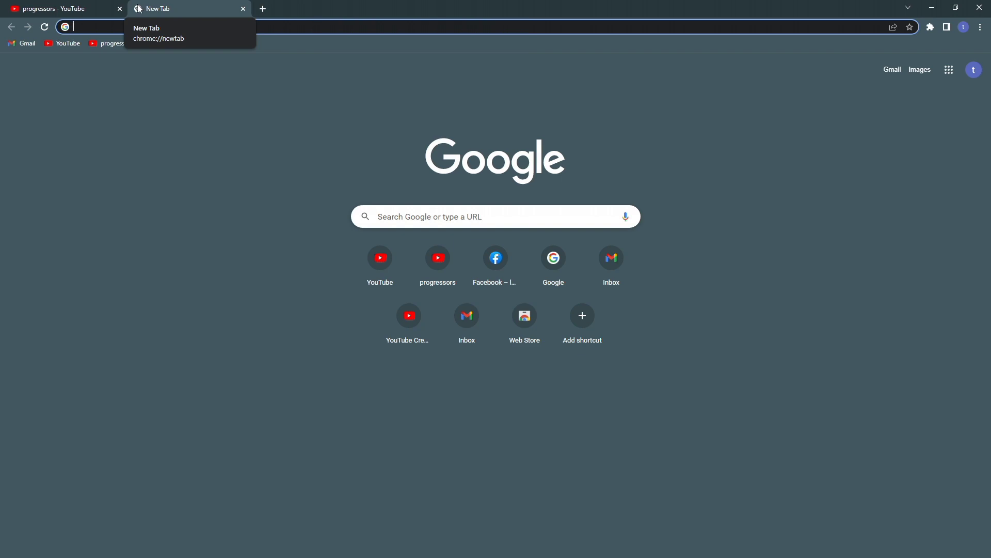
{"action": "type", "text": "www.g"}
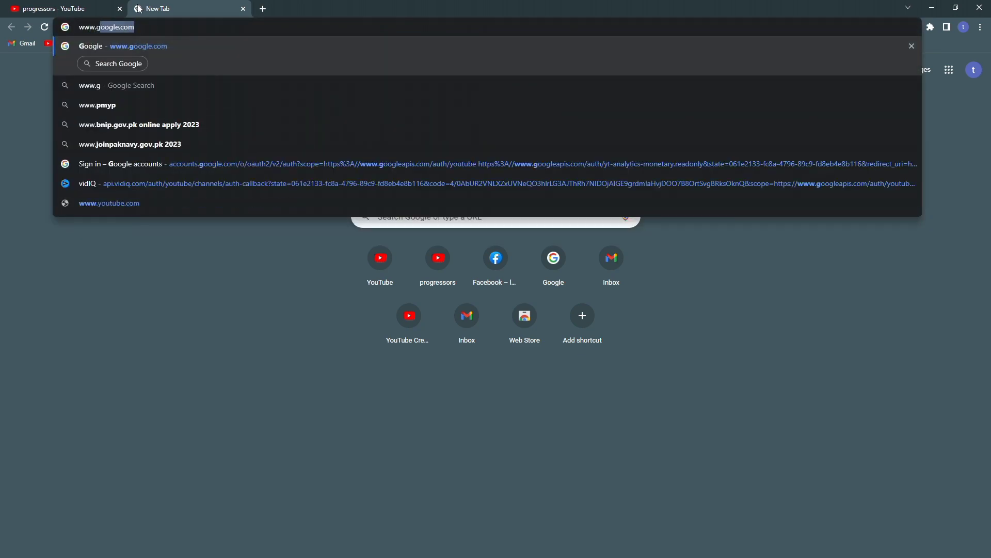
{"action": "type", "text": "etintopc.com"}
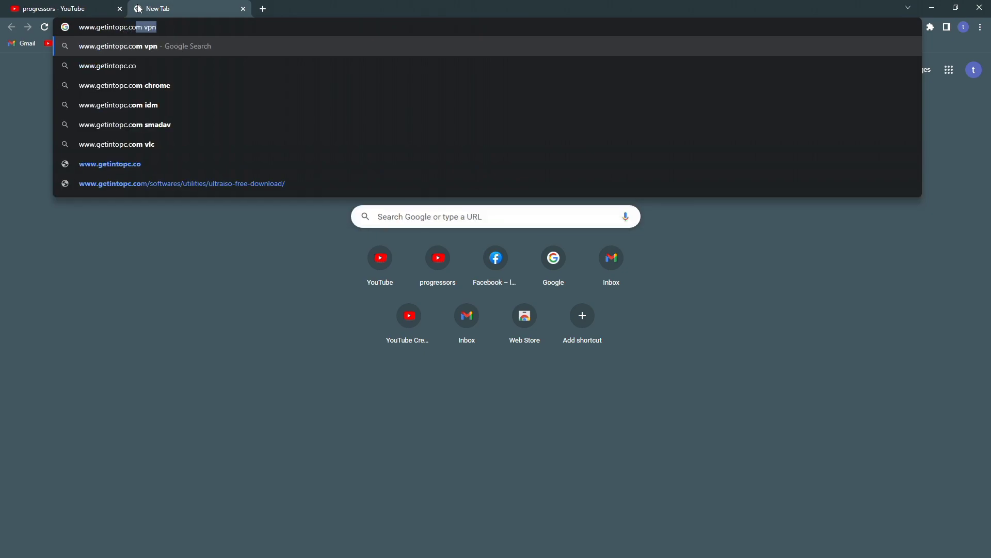
{"action": "key", "text": "Return"}
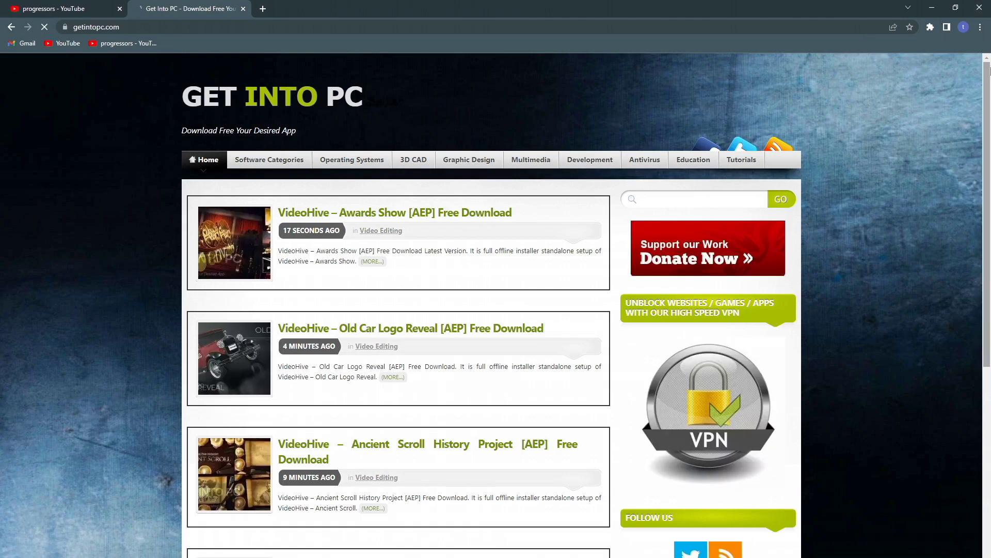
{"action": "scroll", "coordinate": [990, 234], "scroll_direction": "down", "scroll_amount": 4}
{"action": "scroll", "coordinate": [989, 234], "scroll_direction": "up", "scroll_amount": 4}
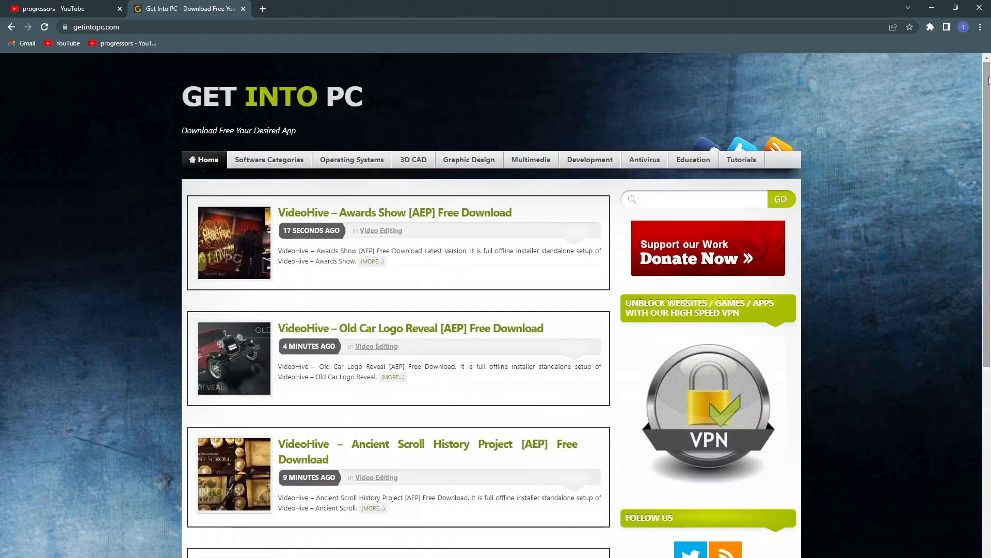
{"action": "left_click", "coordinate": [684, 204]}
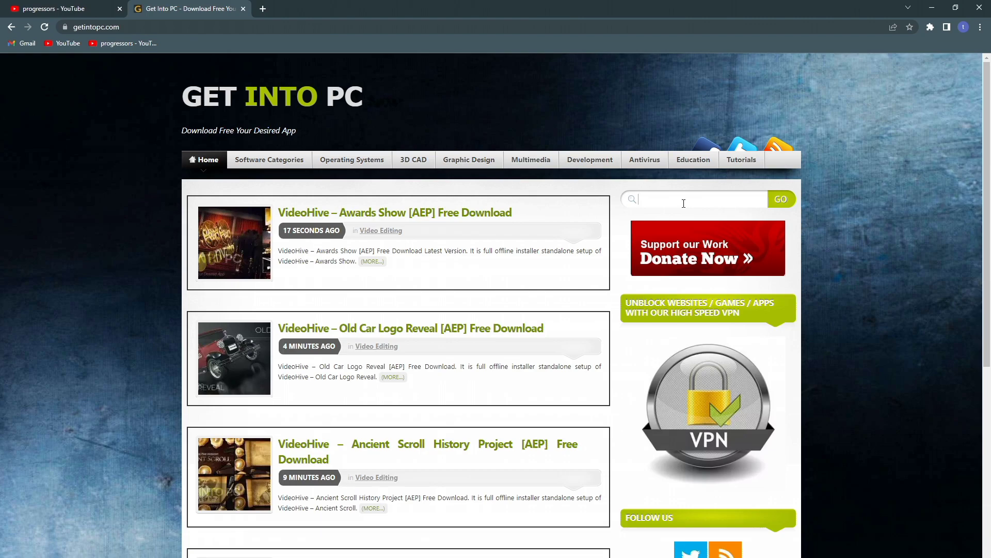
{"action": "left_click", "coordinate": [683, 203]}
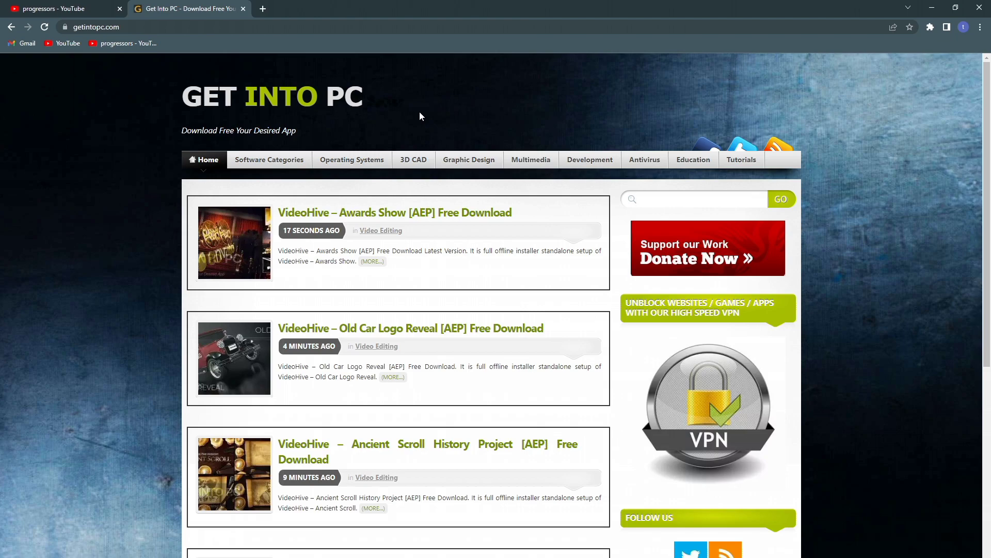
- Search Google in another new tab for the suggested query "winrar 64"
{"action": "left_click", "coordinate": [264, 9]}
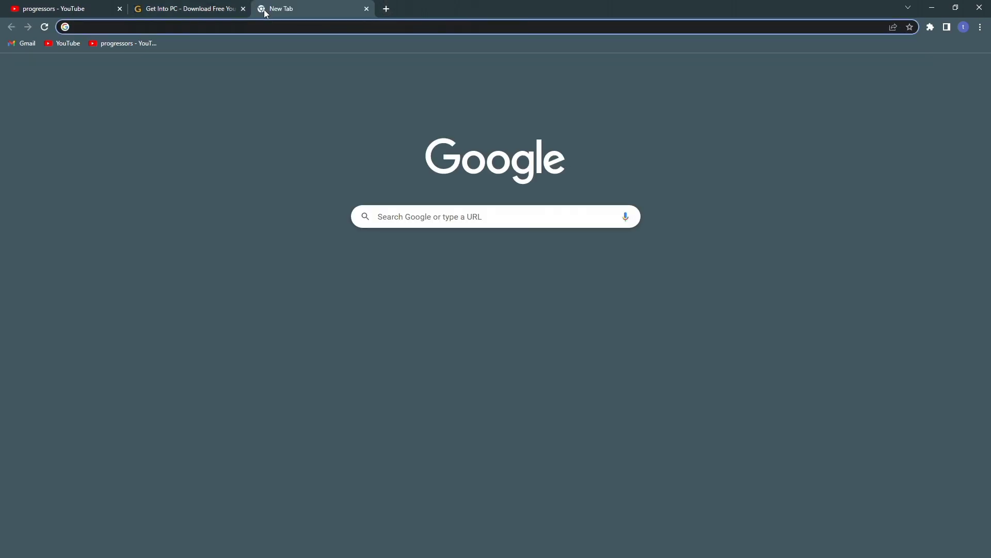
{"action": "type", "text": "win"}
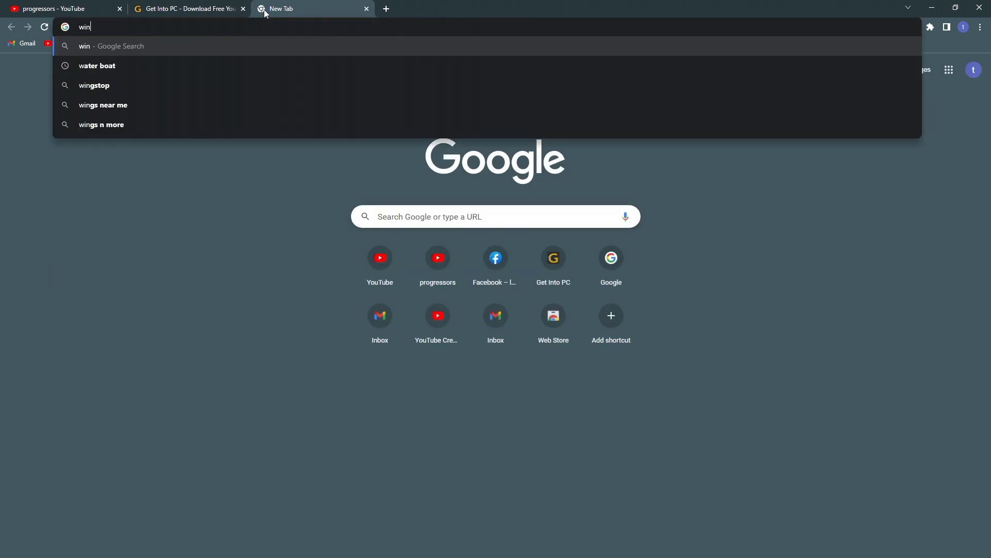
{"action": "type", "text": "rar"}
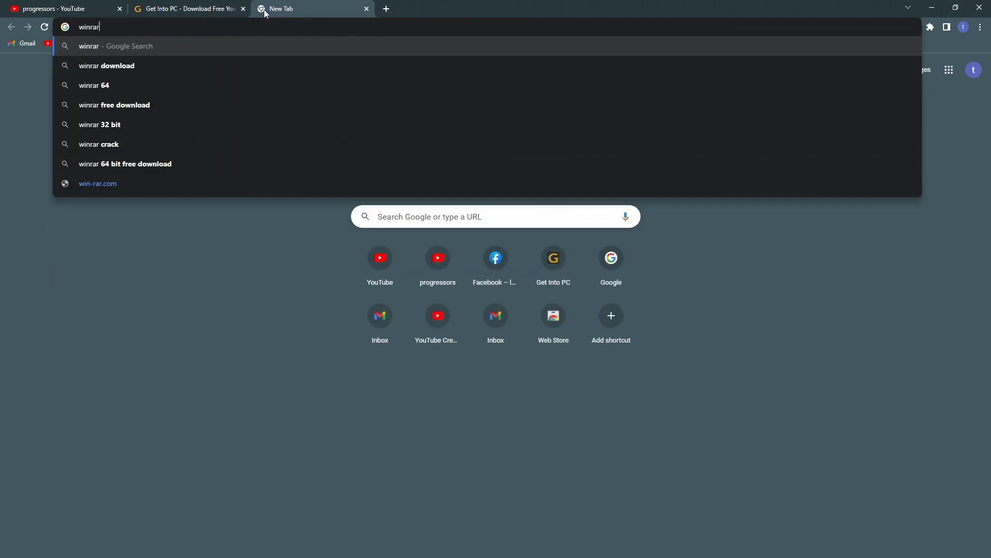
{"action": "key", "text": "Down"}
{"action": "key", "text": "Down"}
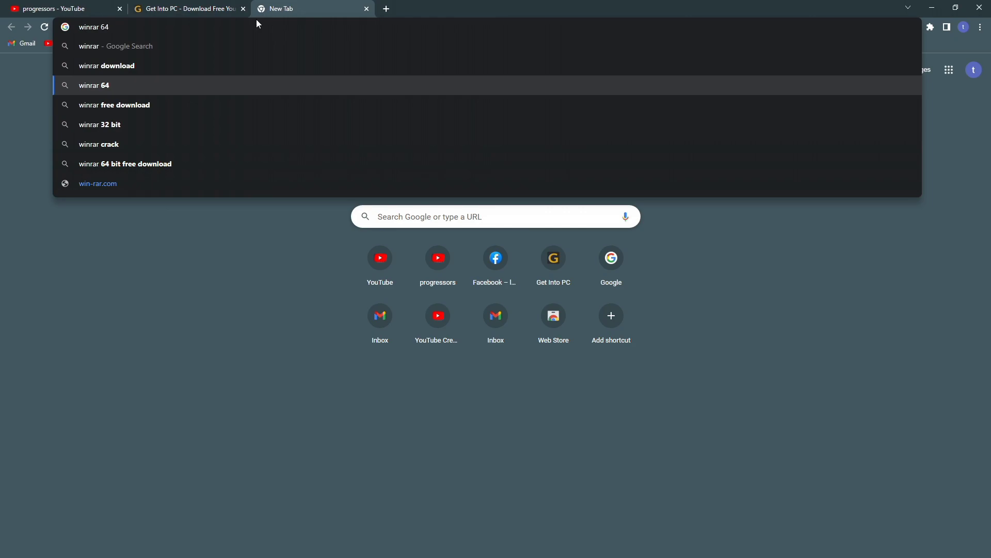
{"action": "key", "text": "Return"}
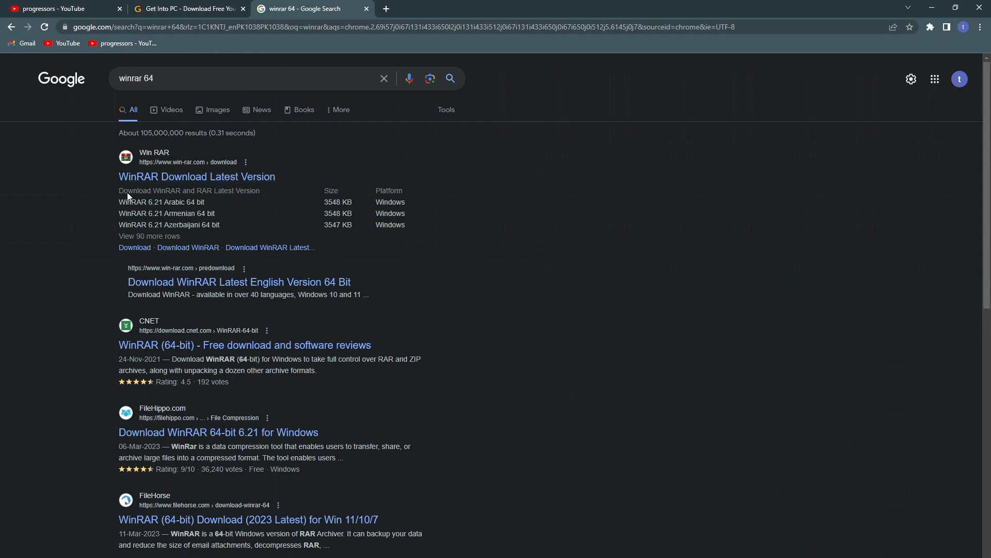
- Check the computer's system type in the system properties of This PC, and close both windows
{"action": "key", "text": "super"}
{"action": "type", "text": "this pc"}
{"action": "key", "text": "Return"}
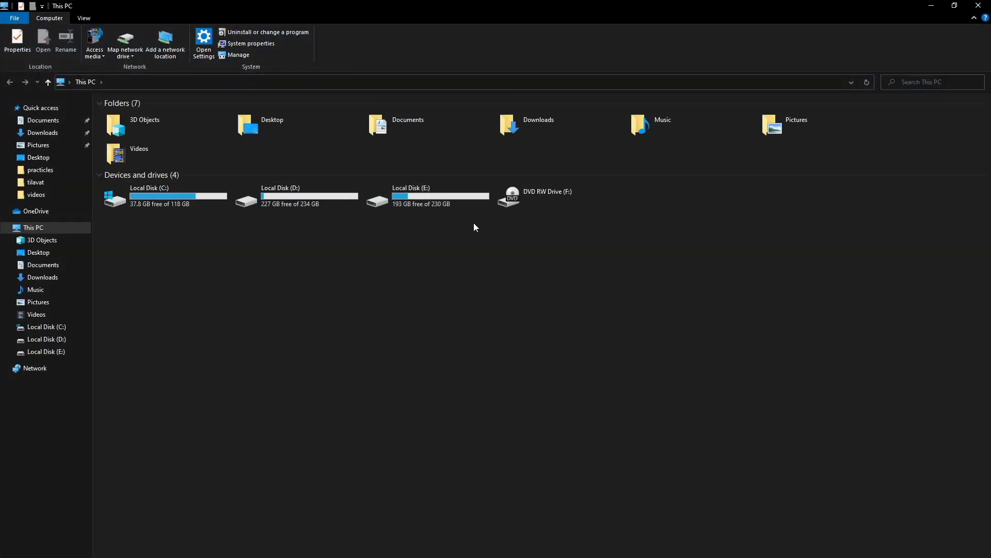
{"action": "right_click", "coordinate": [519, 302]}
{"action": "left_click", "coordinate": [536, 398]}
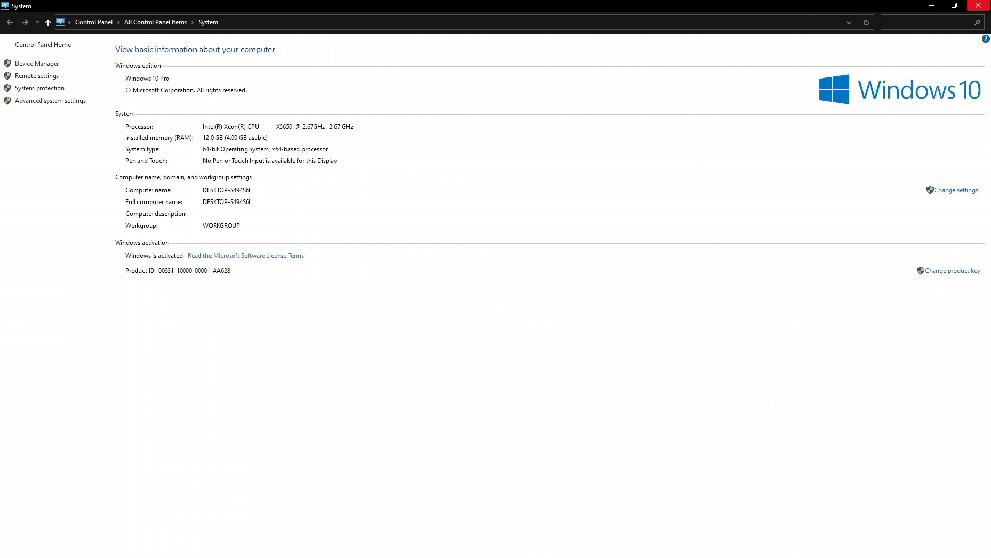
{"action": "left_click", "coordinate": [978, 5]}
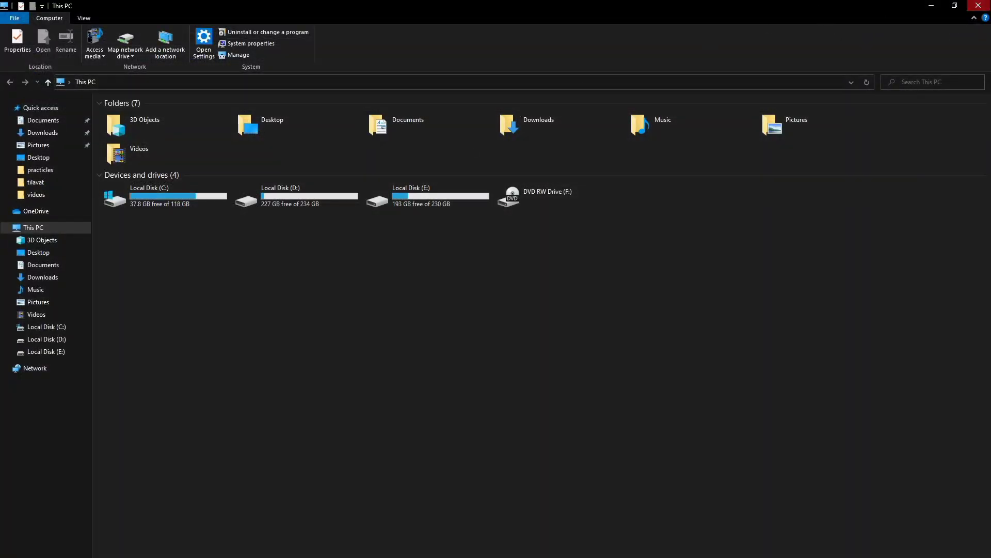
{"action": "left_click", "coordinate": [979, 6]}
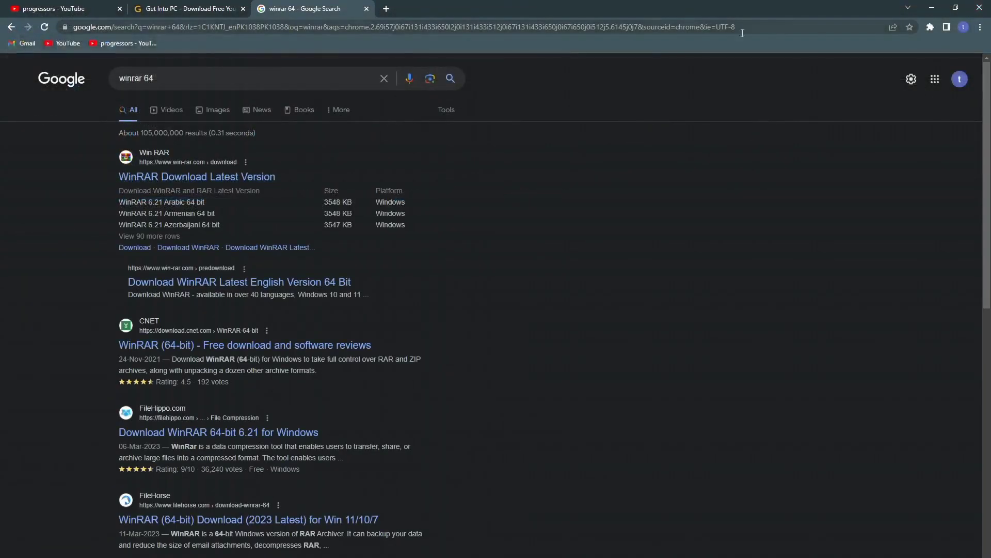
- Change the search to "winrar 64 bit windows 10" and open the "WinRAR Download Latest Version" result
{"action": "left_click", "coordinate": [147, 86]}
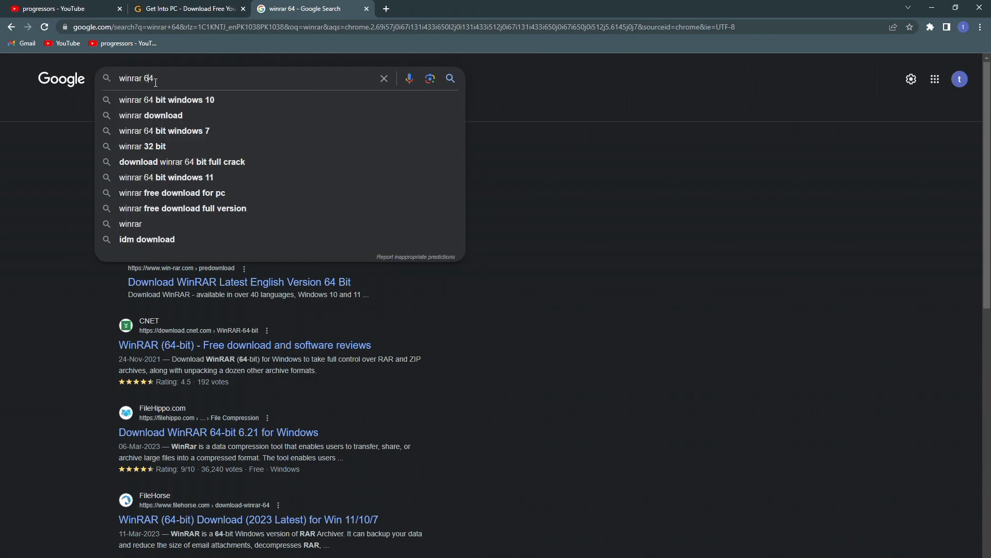
{"action": "left_click", "coordinate": [153, 99]}
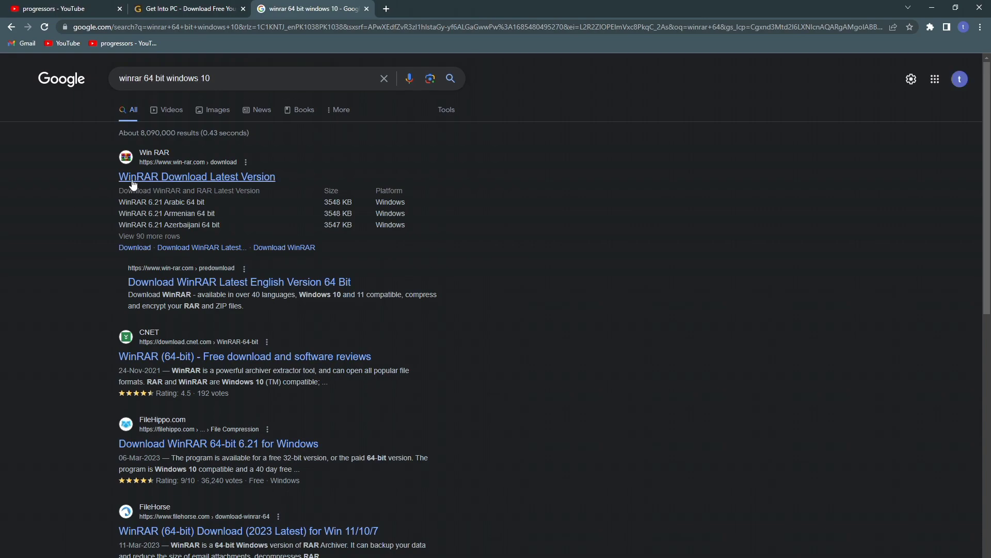
{"action": "left_click", "coordinate": [153, 181]}
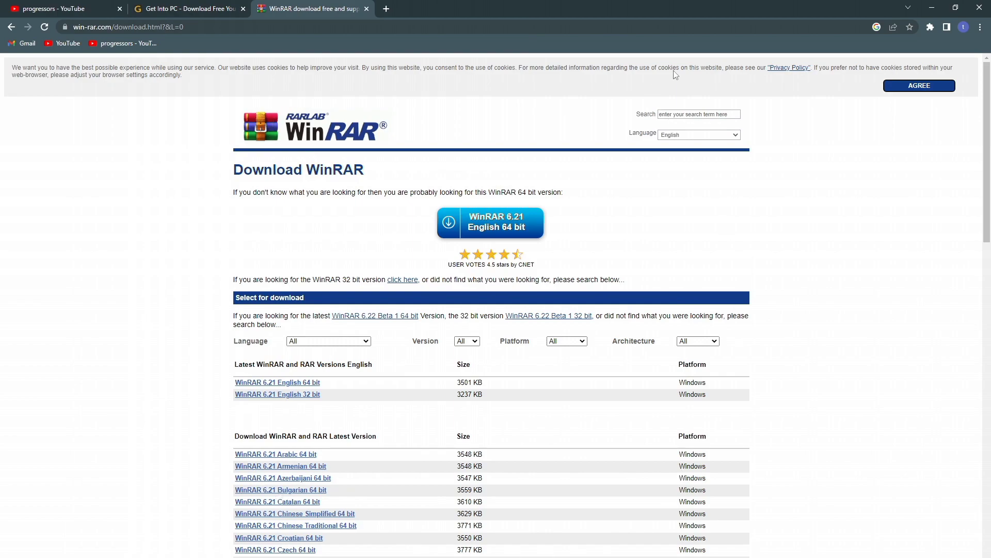
- Download the WinRAR 6.21 English 64 bit installer and dismiss the installation guide overlay
{"action": "left_click_drag", "start_coordinate": [989, 139], "coordinate": [989, 158]}
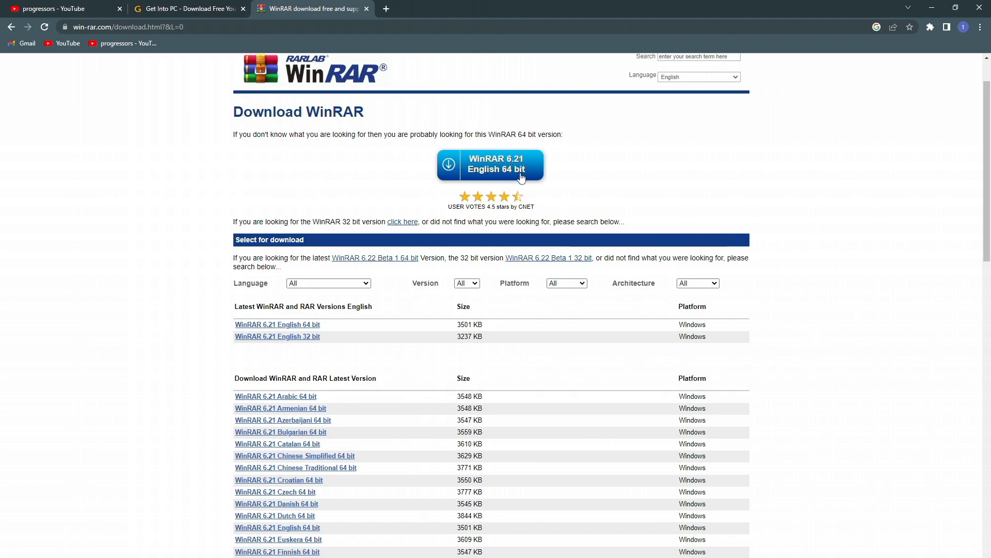
{"action": "left_click", "coordinate": [490, 176]}
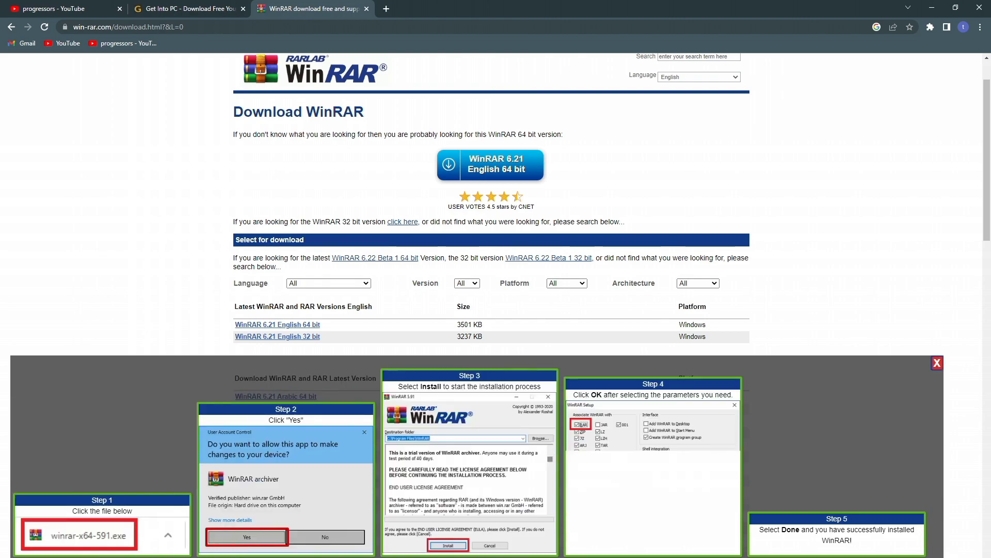
{"action": "scroll", "coordinate": [327, 351], "scroll_direction": "down", "scroll_amount": 6}
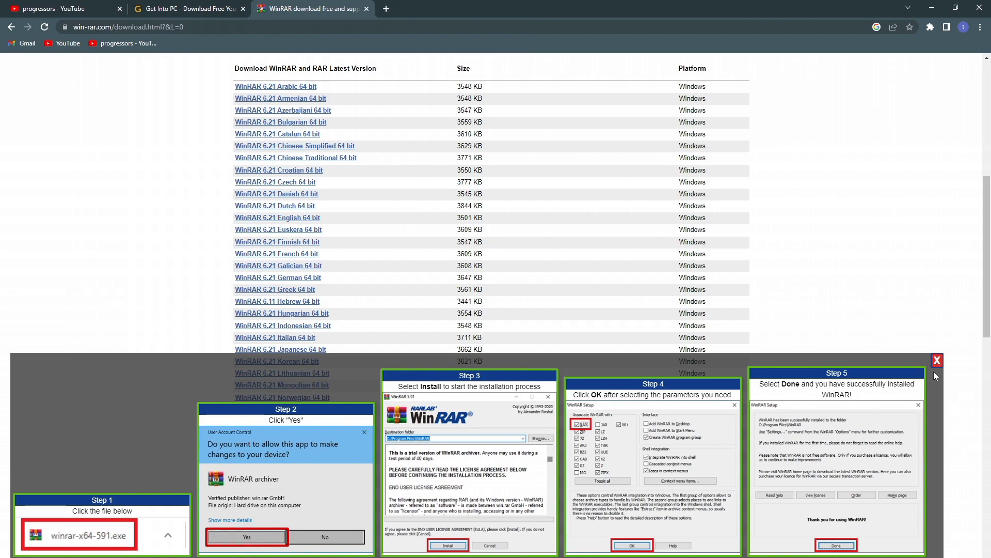
{"action": "left_click", "coordinate": [936, 361]}
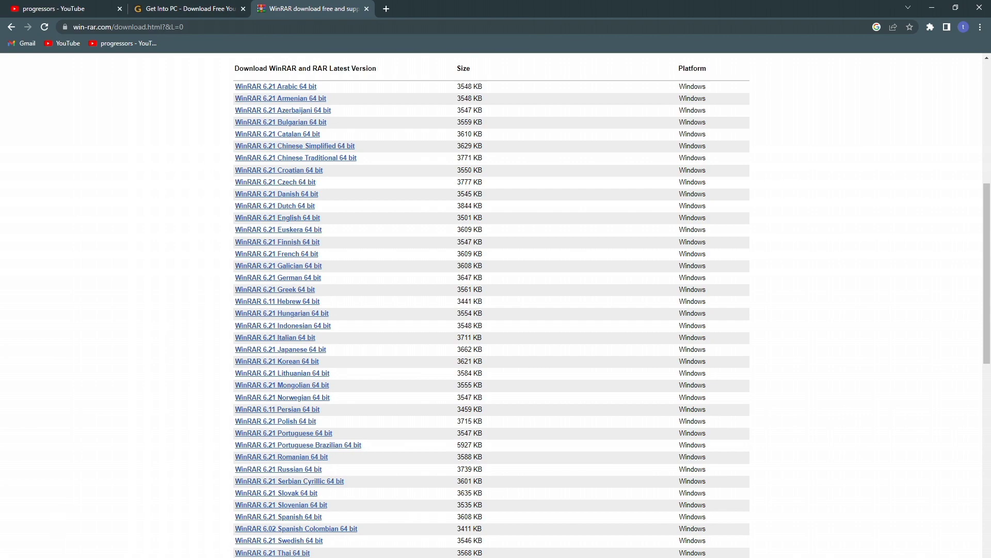
- Minimize the browser and open the Downloads folder in File Explorer
{"action": "left_click", "coordinate": [932, 7]}
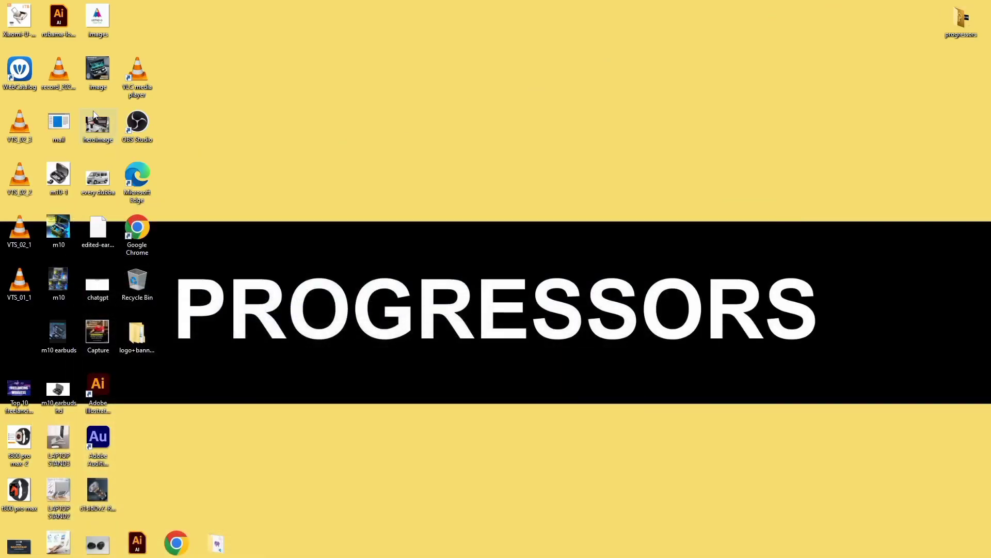
{"action": "key", "text": "super"}
{"action": "key", "text": "super+e"}
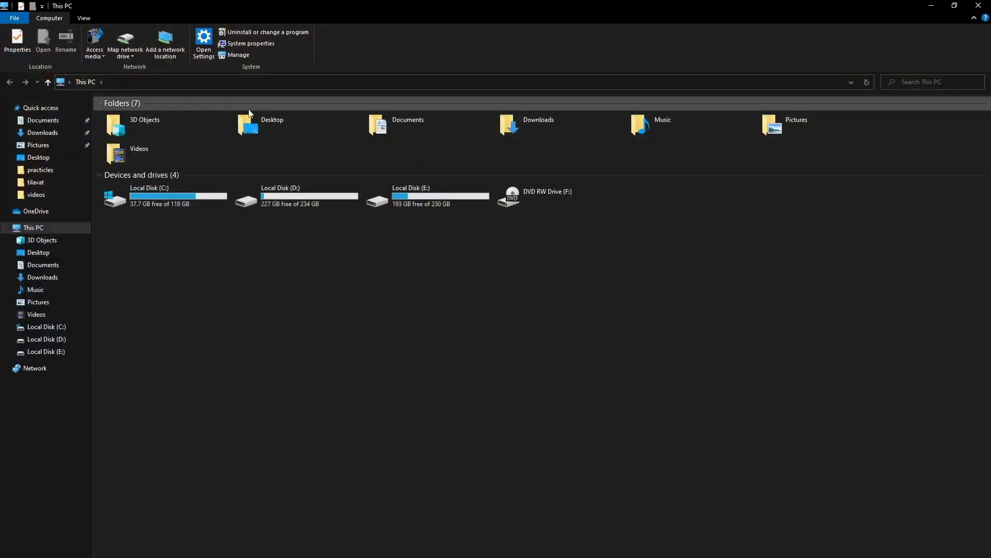
{"action": "left_click", "coordinate": [507, 130]}
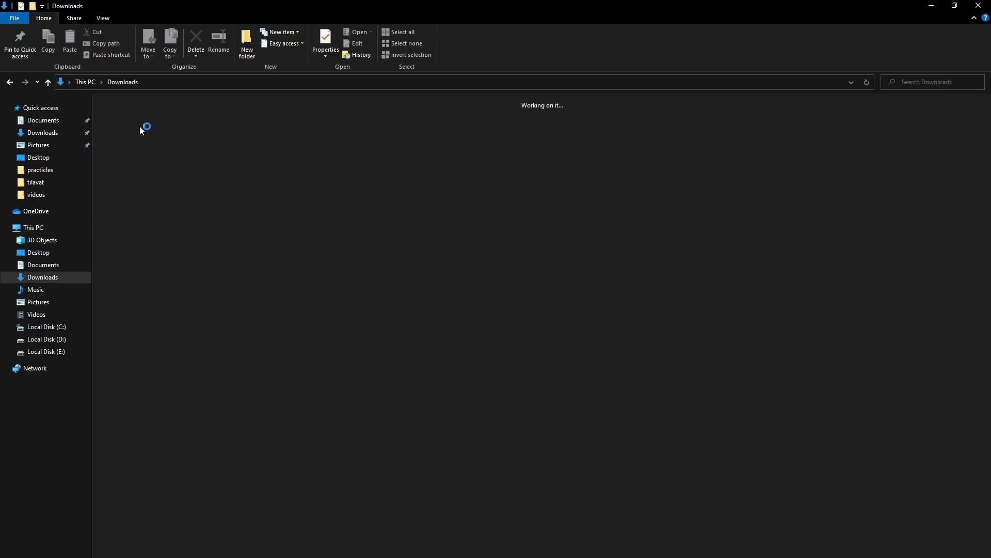
- Enlarge the Downloads file icons and select the winrar-x64-621 installer, and switch back to the WinRAR download page in Chrome
{"action": "left_click", "coordinate": [133, 129]}
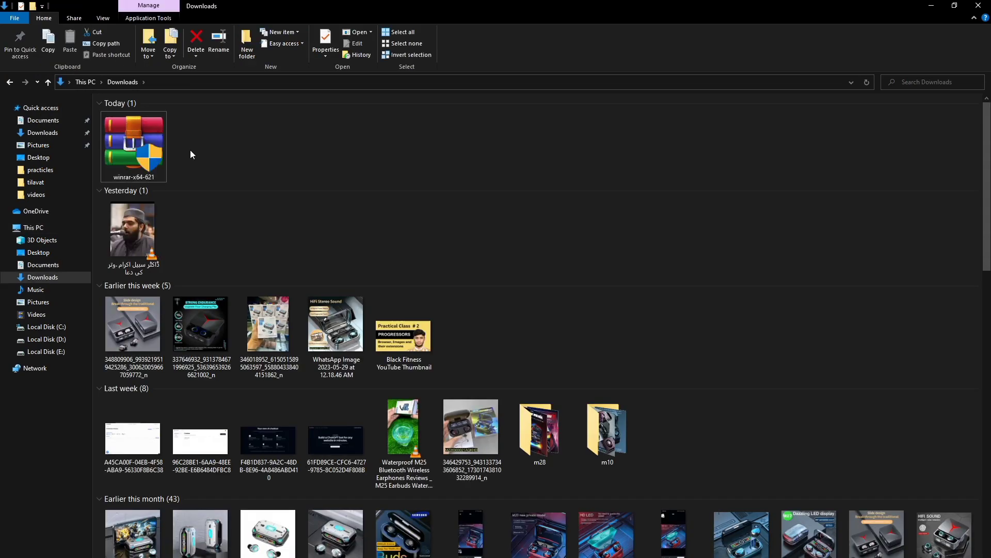
{"action": "left_click", "coordinate": [127, 156]}
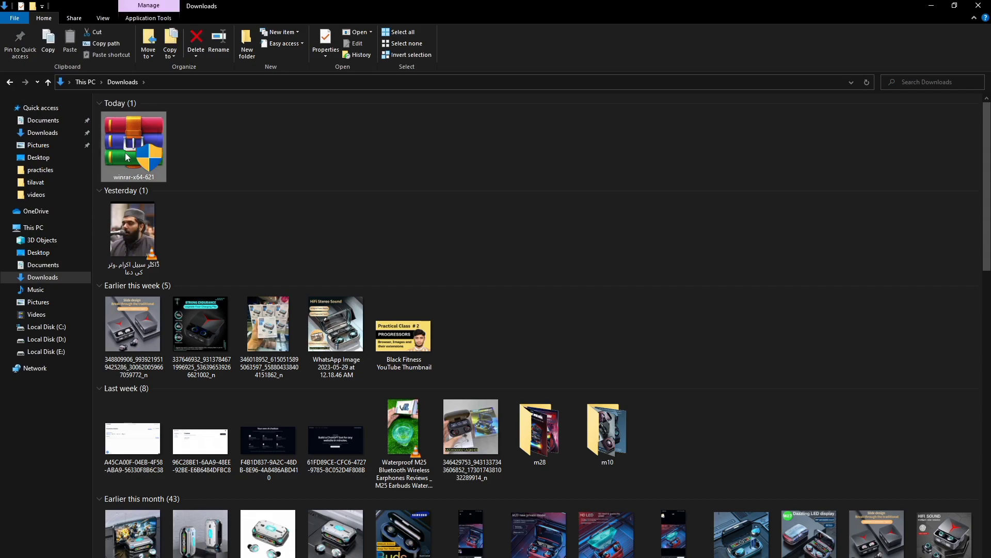
{"action": "scroll", "coordinate": [127, 156], "scroll_direction": "up", "scroll_amount": 2, "text": "ctrl"}
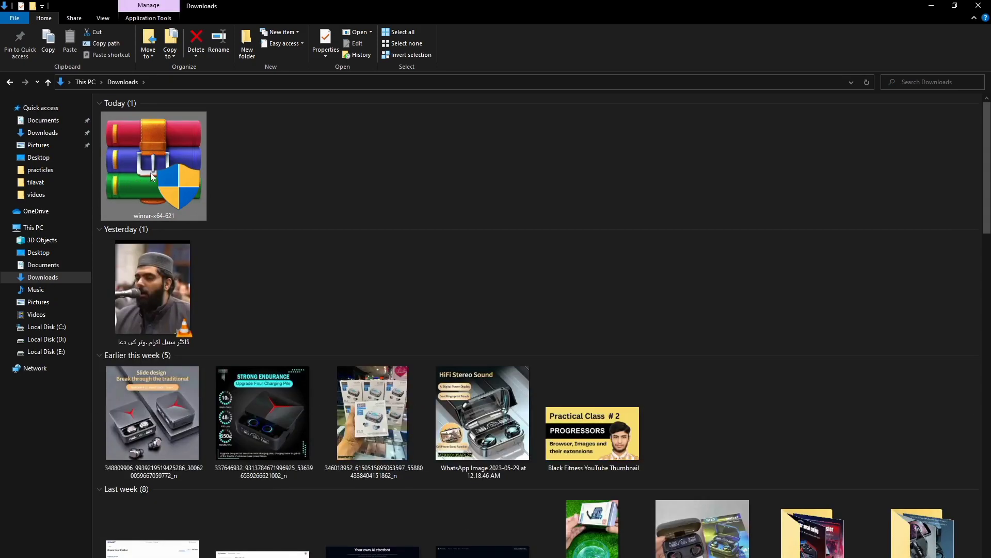
{"action": "left_click", "coordinate": [252, 173]}
{"action": "scroll", "coordinate": [252, 173], "scroll_direction": "down", "scroll_amount": 3}
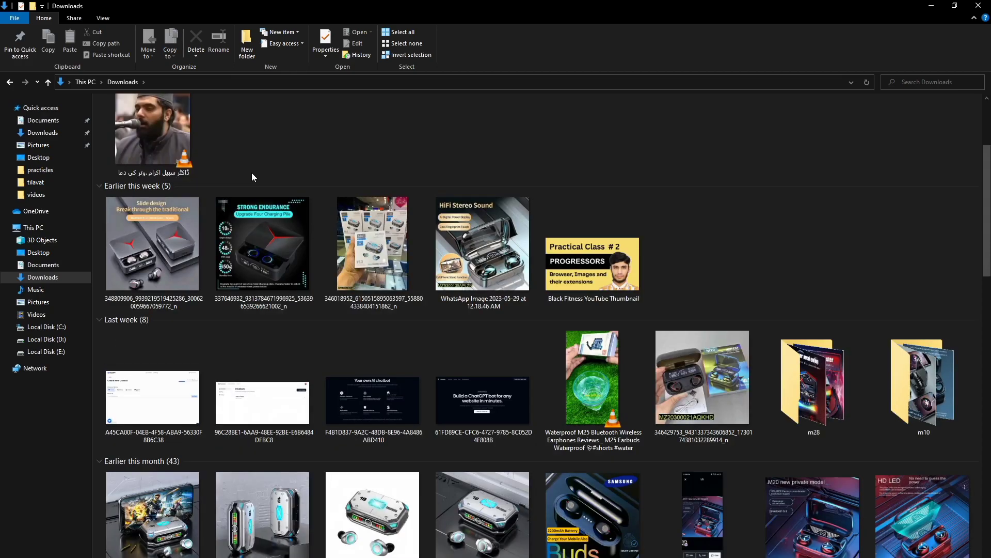
{"action": "scroll", "coordinate": [252, 173], "scroll_direction": "up", "scroll_amount": 3}
{"action": "left_click", "coordinate": [151, 166]}
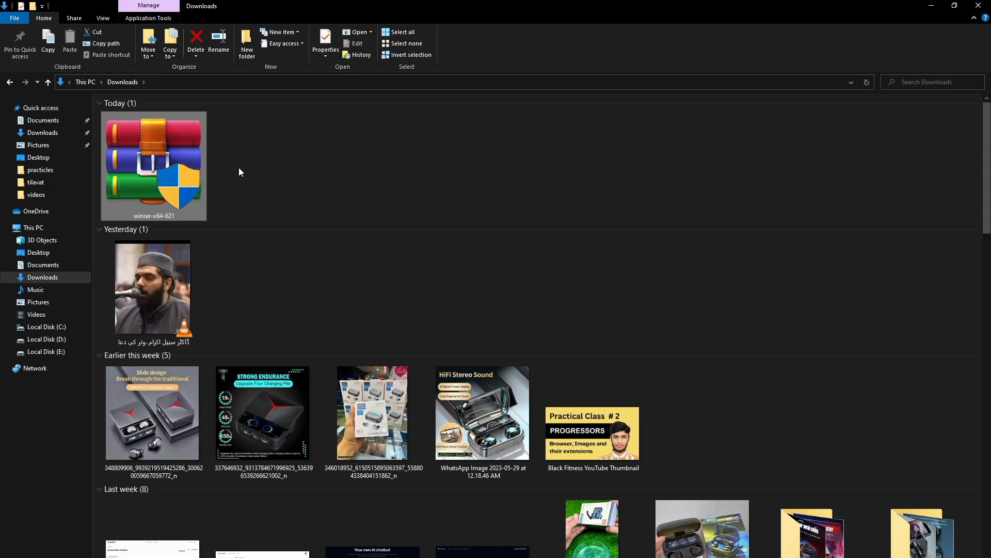
{"action": "key", "text": "alt+Tab"}
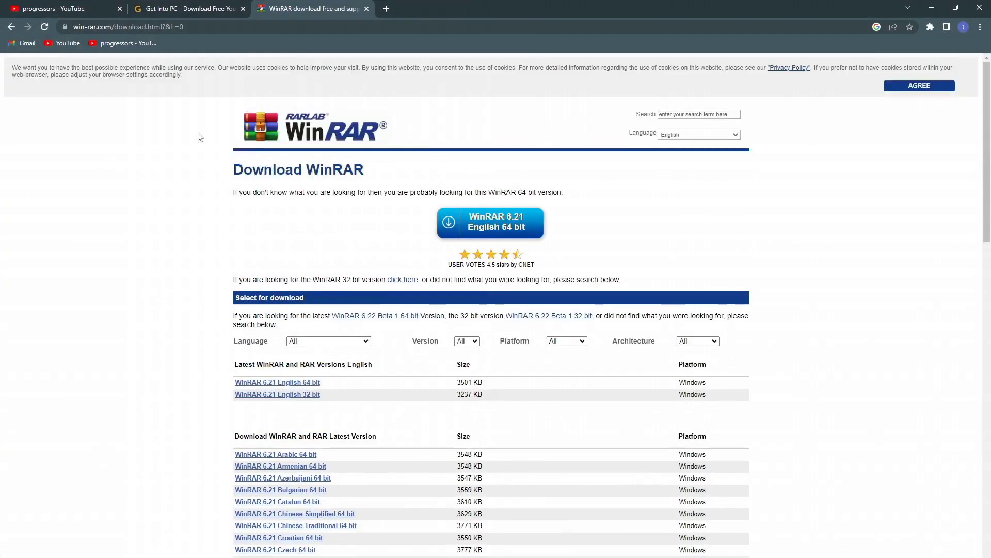